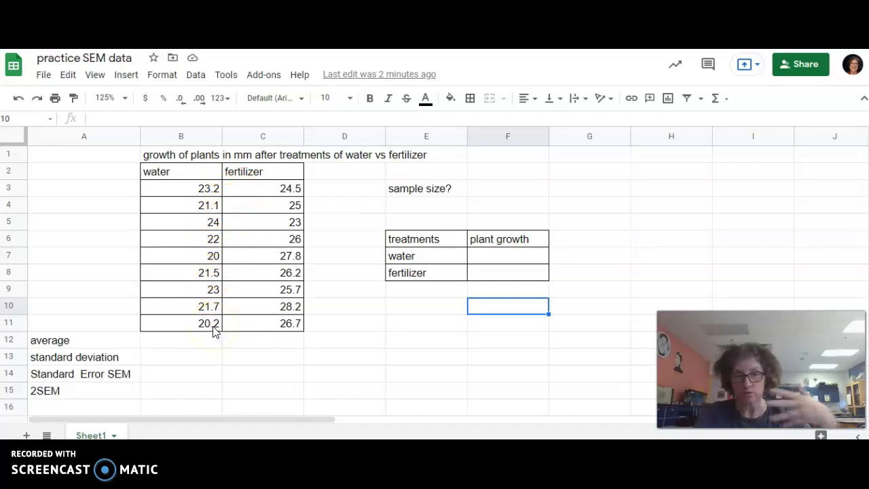
# Enter n=9 in cell F3 beside the sample size label
pyautogui.click(507, 190)
pyautogui.write('n')
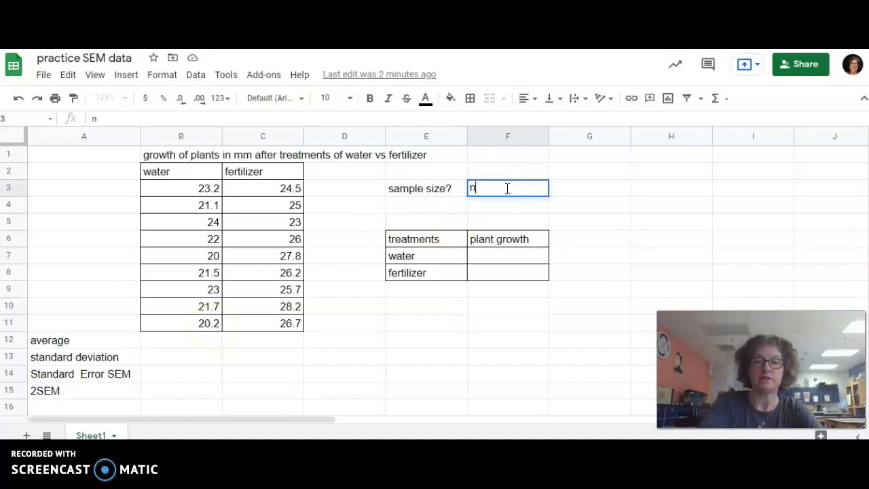
pyautogui.write('=9')
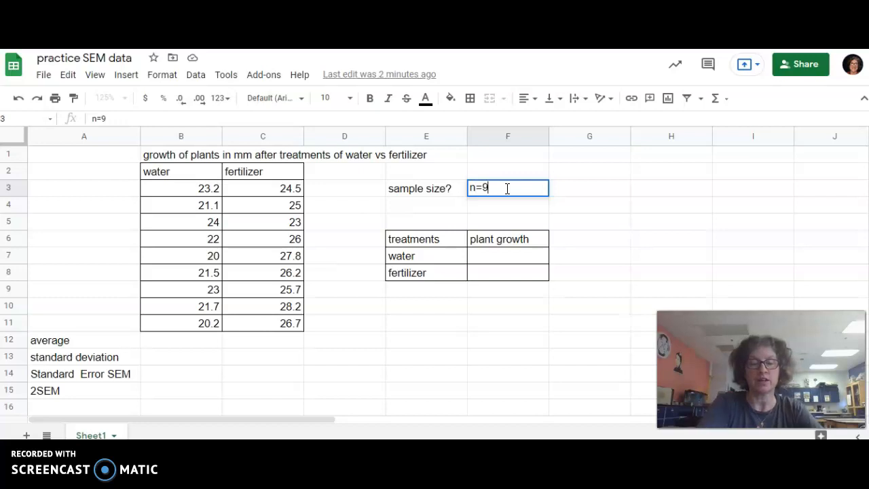
pyautogui.click(355, 308)
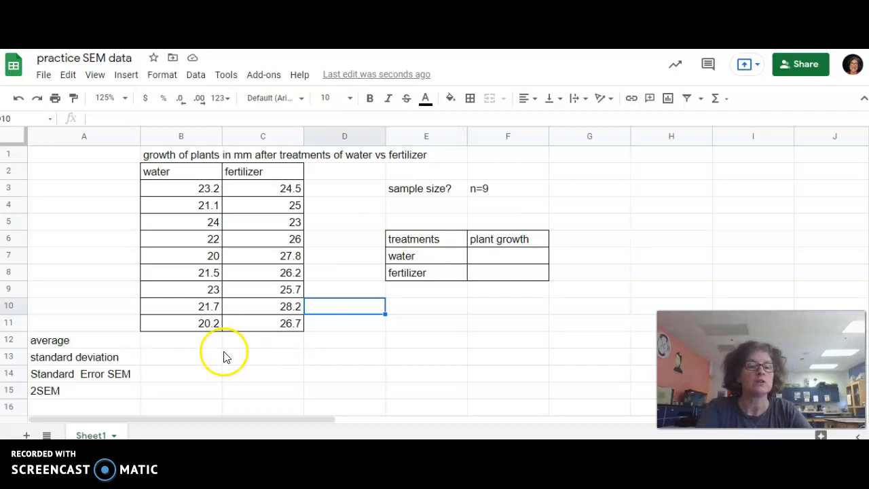
# Start a formula with '=' in B12, the water column's average cell
pyautogui.click(186, 346)
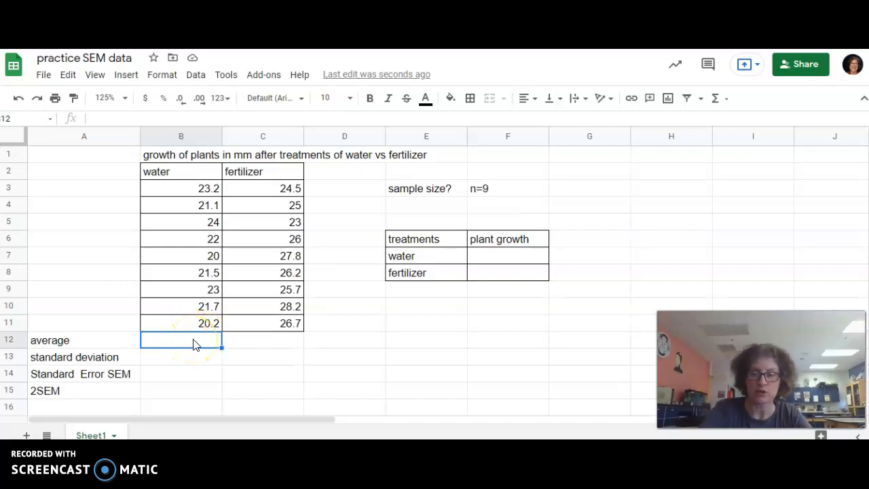
pyautogui.write('=')
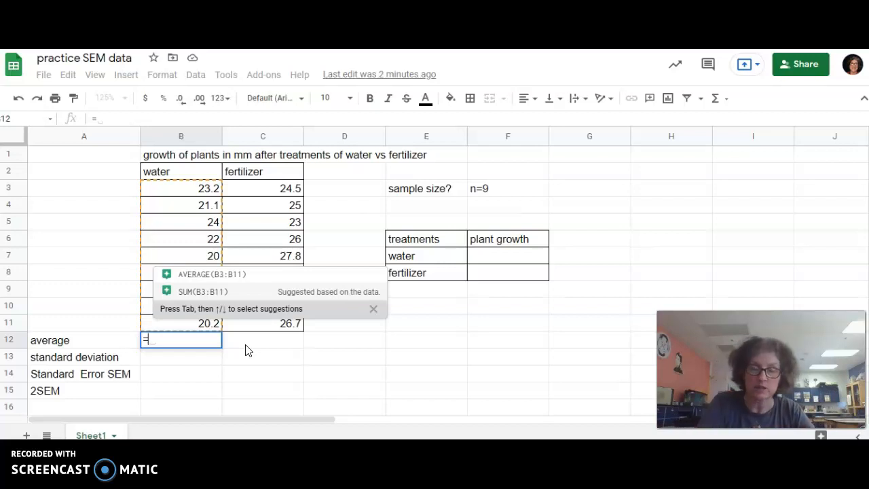
# Enter =AVERAGE(B3:B11) in B12 to get the water mean of 21.9
pyautogui.write('aver')
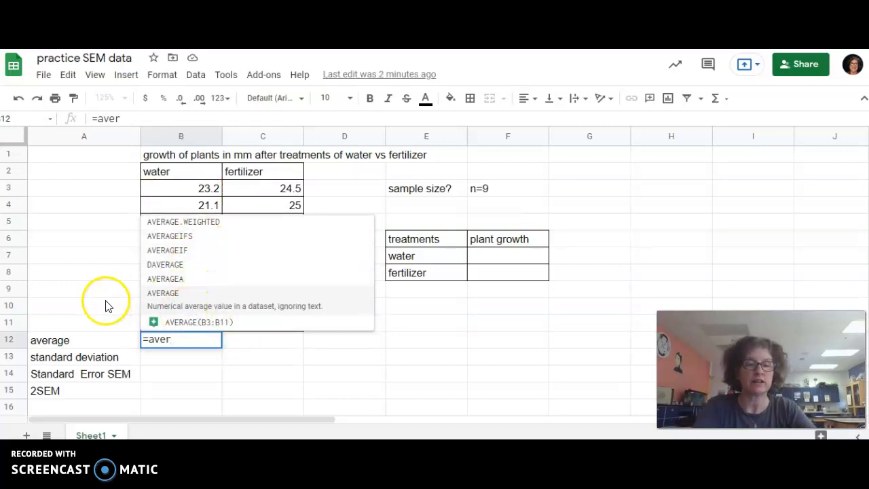
pyautogui.click(174, 302)
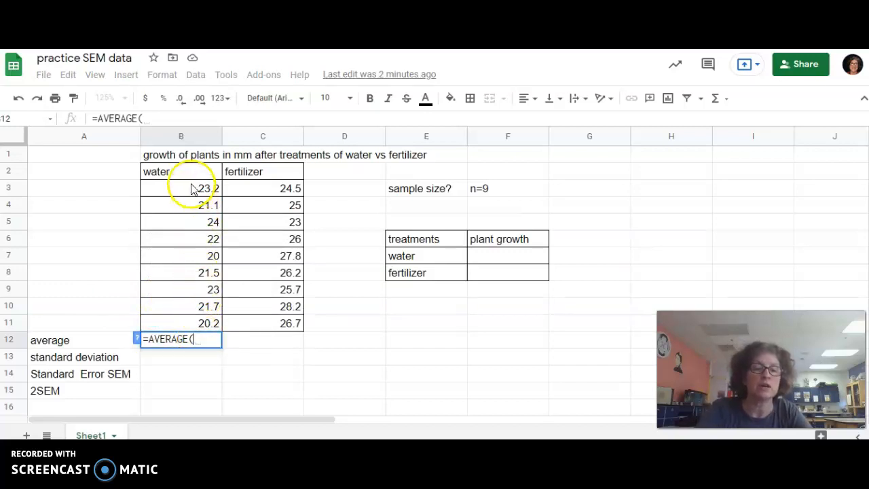
pyautogui.moveTo(192, 189); pyautogui.dragTo(201, 325)
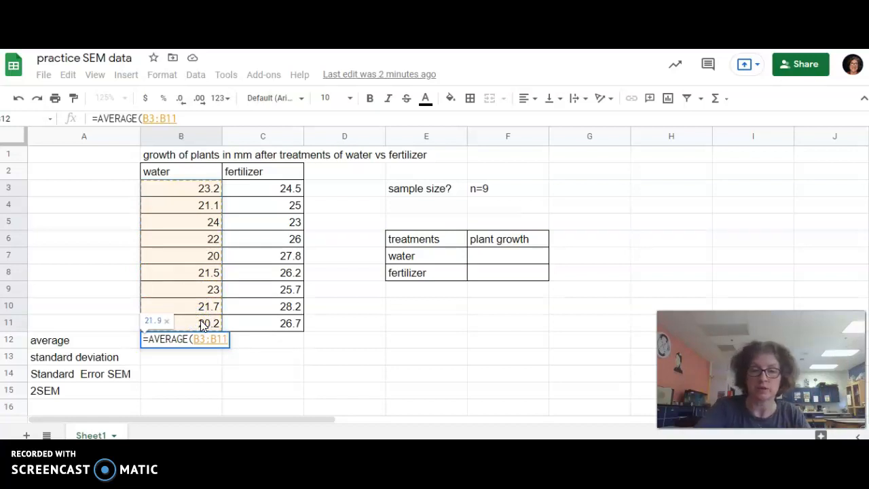
pyautogui.press('Return')
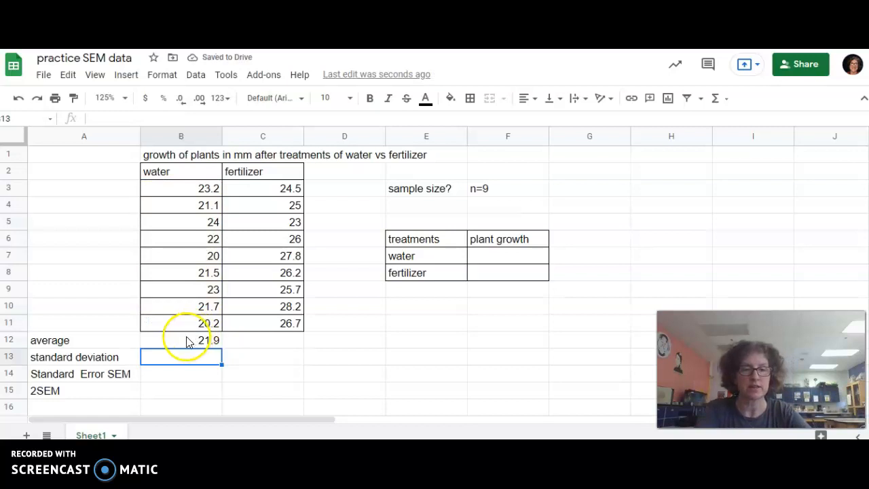
pyautogui.click(184, 341)
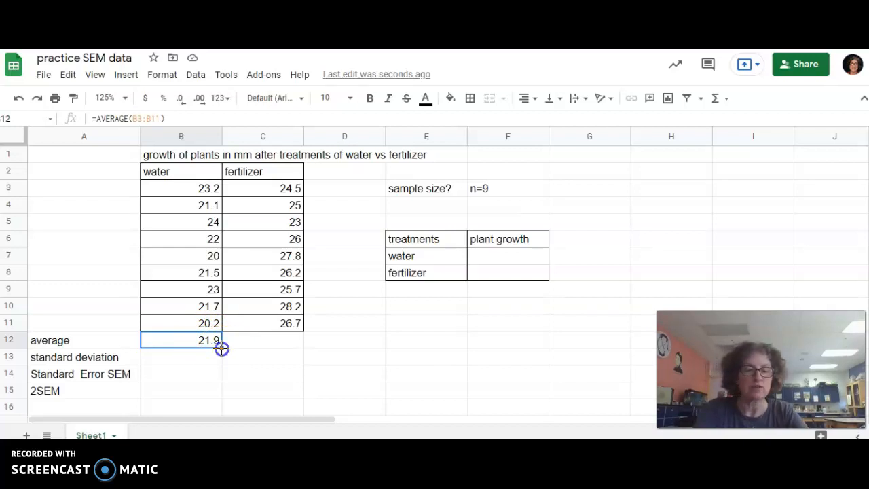
# Fill the average formula across into C12, showing the fertilizer mean of 25.9
pyautogui.moveTo(222, 348); pyautogui.dragTo(266, 348)
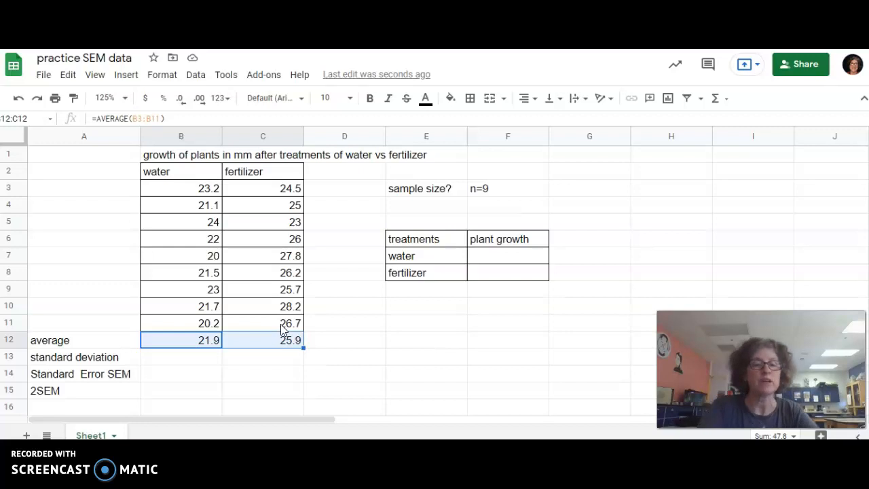
pyautogui.click(195, 361)
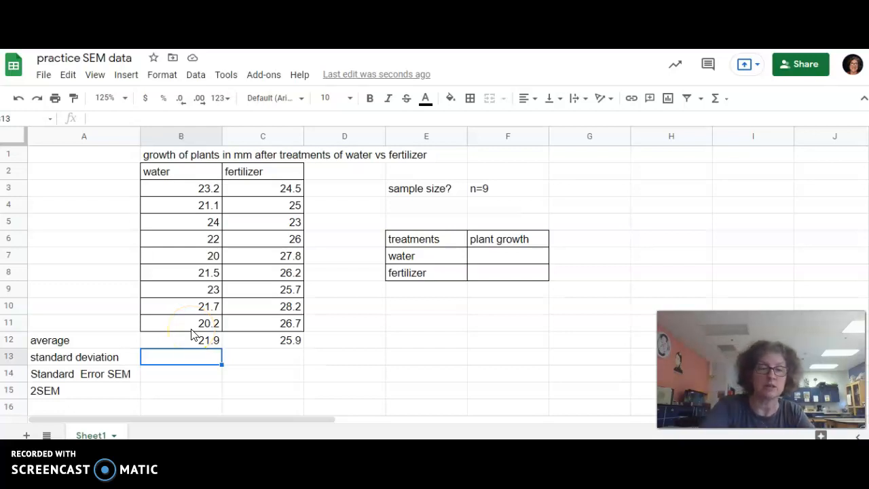
# Enter =STDEVA(B3:B11) in B13 for a water standard deviation of 1.4
pyautogui.write('=')
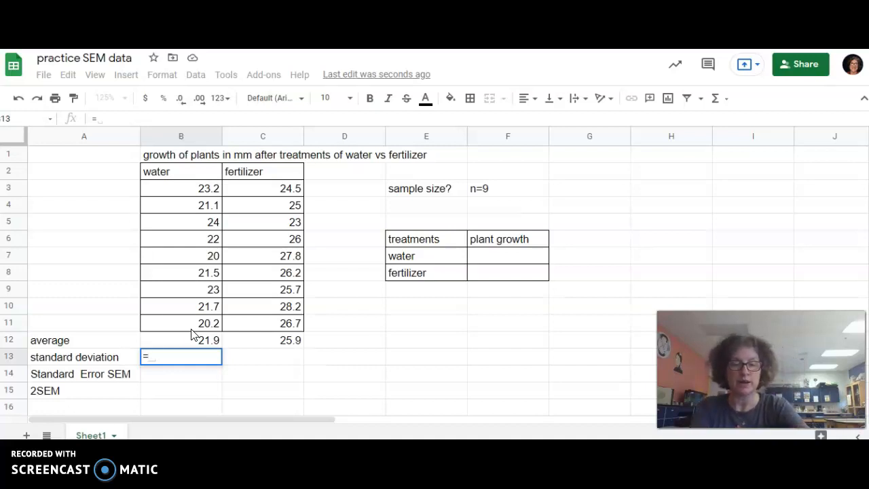
pyautogui.write('sta')
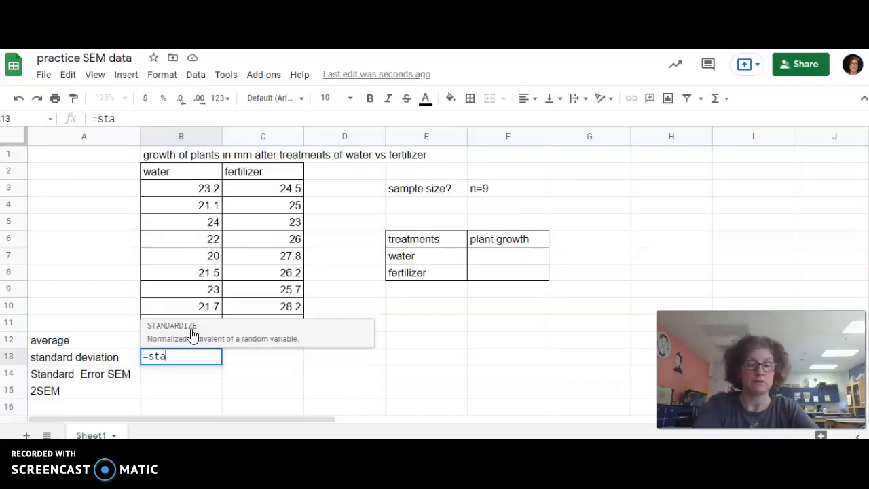
pyautogui.press('BackSpace')
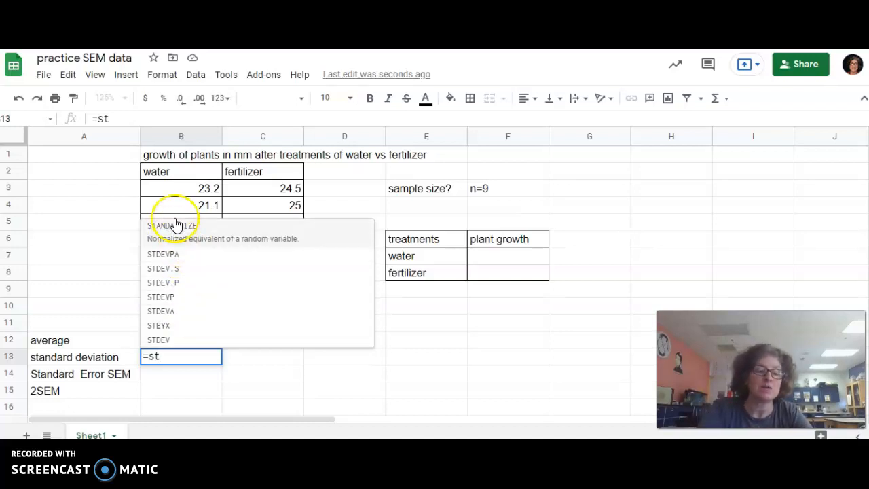
pyautogui.click(202, 307)
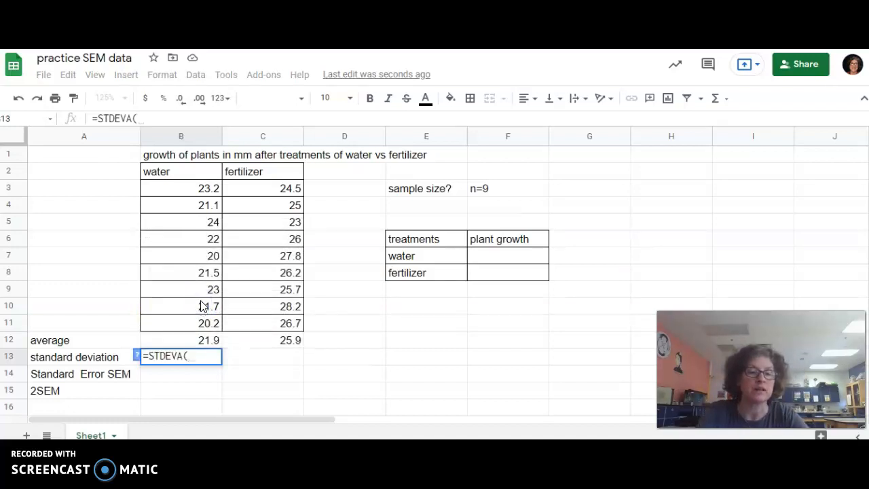
pyautogui.moveTo(204, 188); pyautogui.dragTo(208, 319)
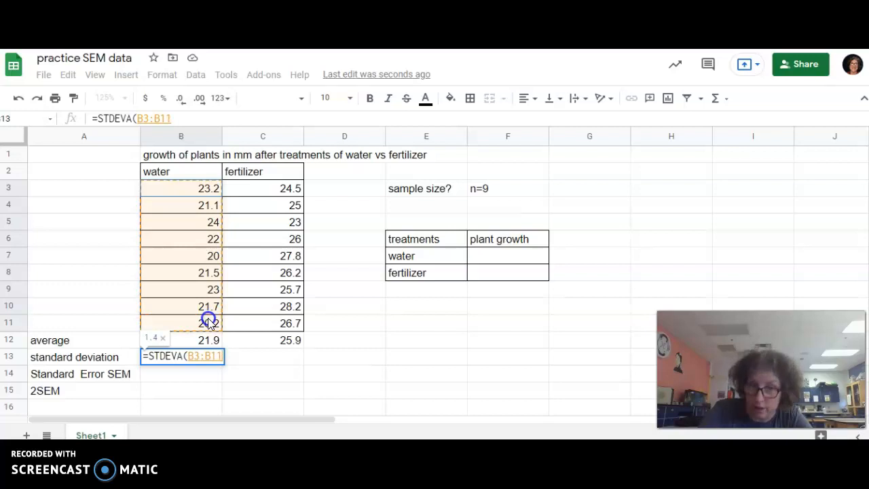
pyautogui.moveTo(208, 318); pyautogui.dragTo(208, 319)
pyautogui.press('Return')
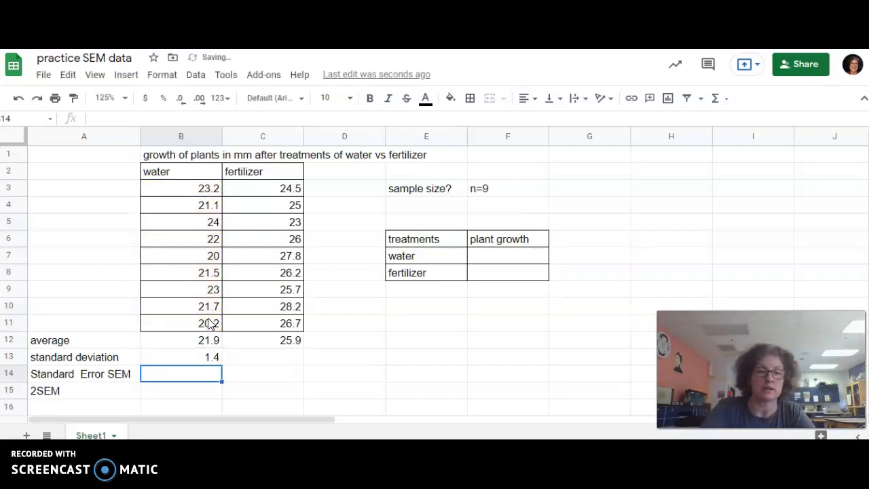
# Copy the standard deviation formula into C13, giving 1.6 for fertilizer
pyautogui.click(201, 360)
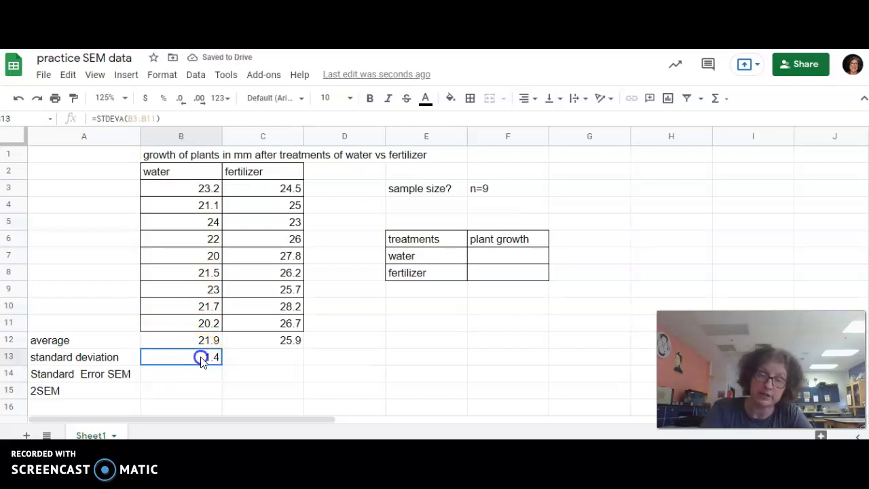
pyautogui.moveTo(221, 364); pyautogui.dragTo(282, 362)
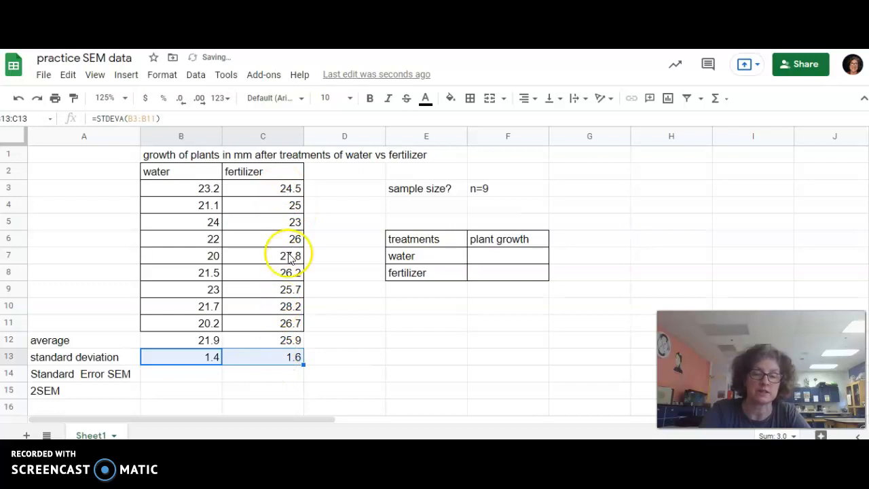
pyautogui.click(183, 376)
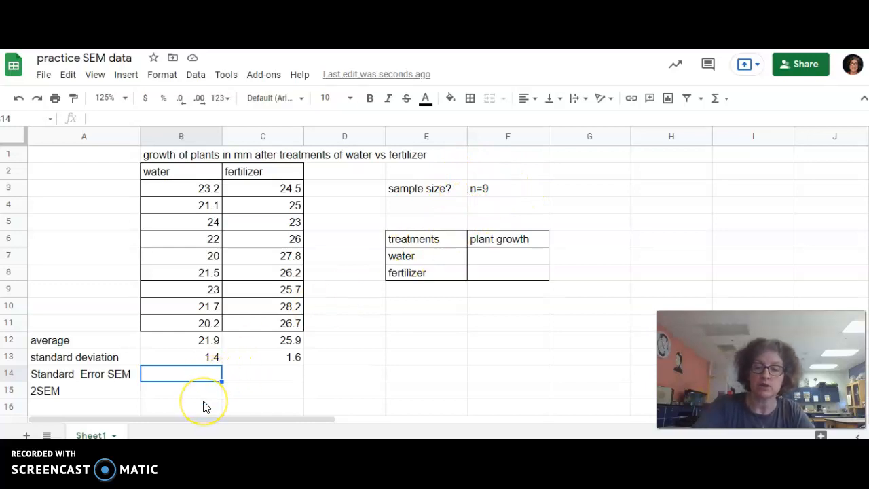
# Enter =B13/SQRT(9) in B14, giving a water standard error of 0.5
pyautogui.write('=')
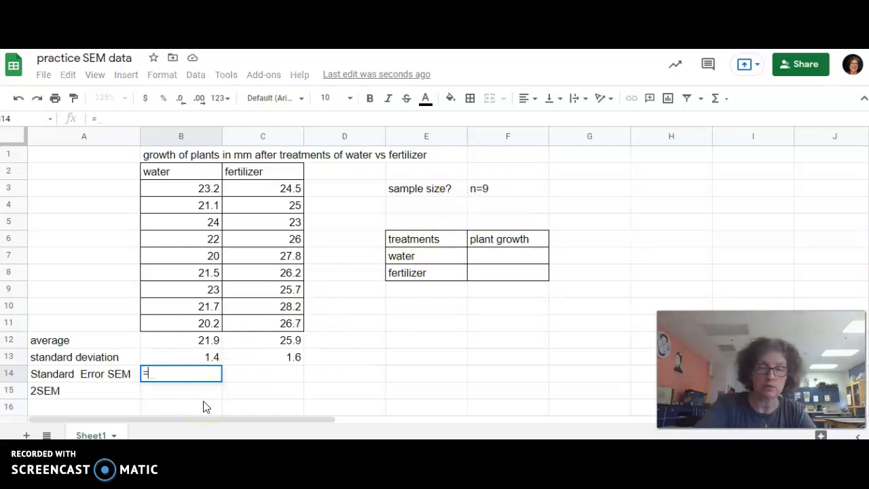
pyautogui.click(190, 358)
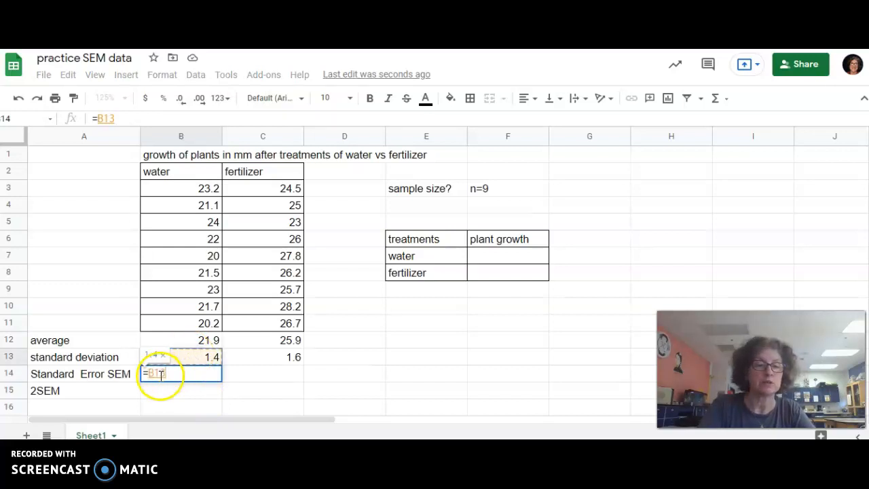
pyautogui.write('/')
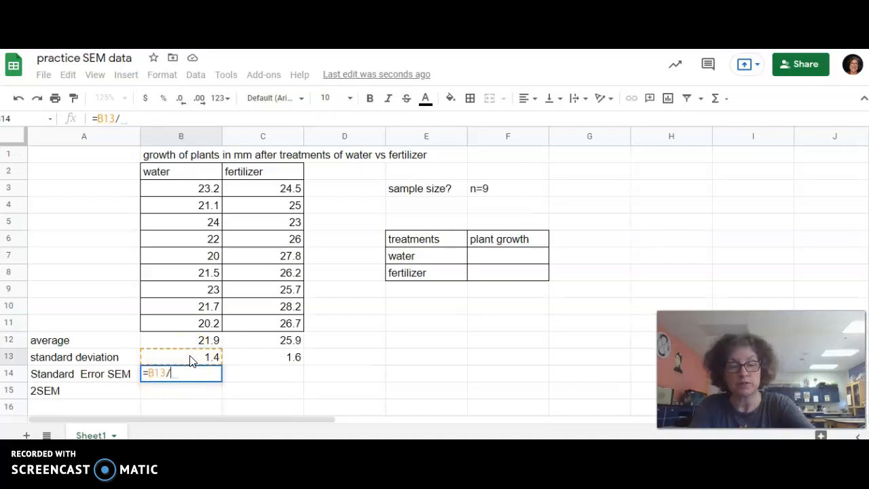
pyautogui.write('sq')
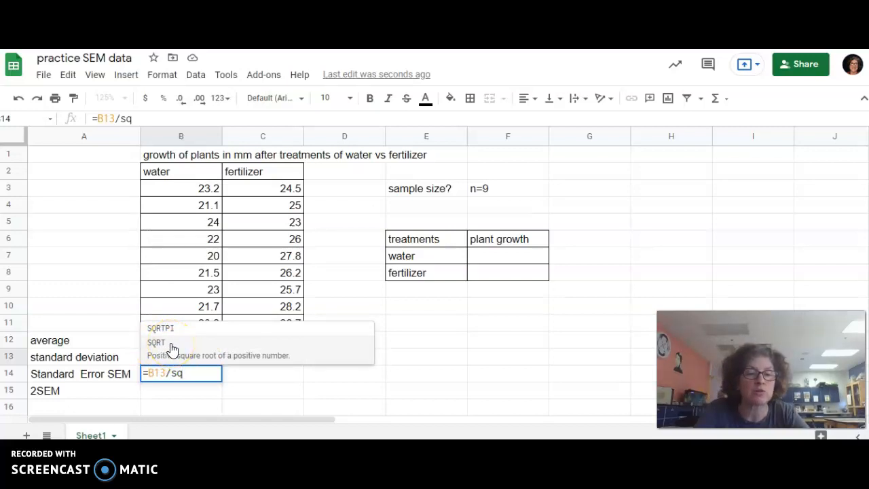
pyautogui.click(172, 349)
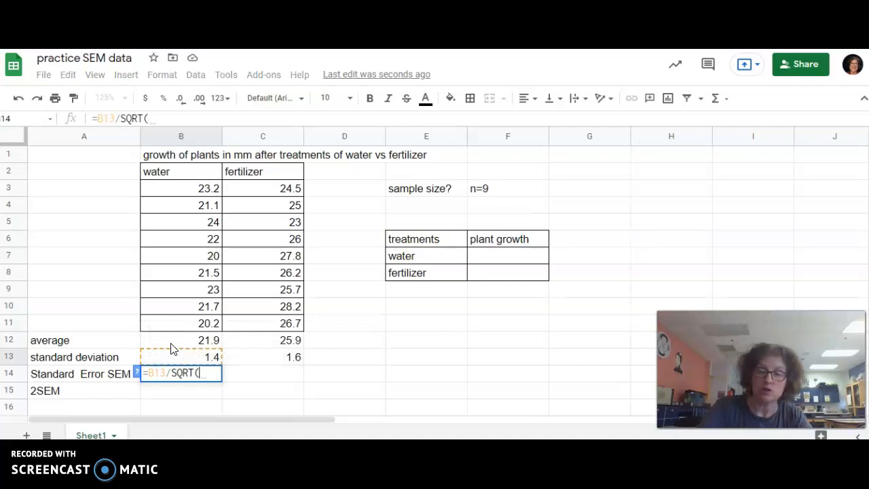
pyautogui.write('9')
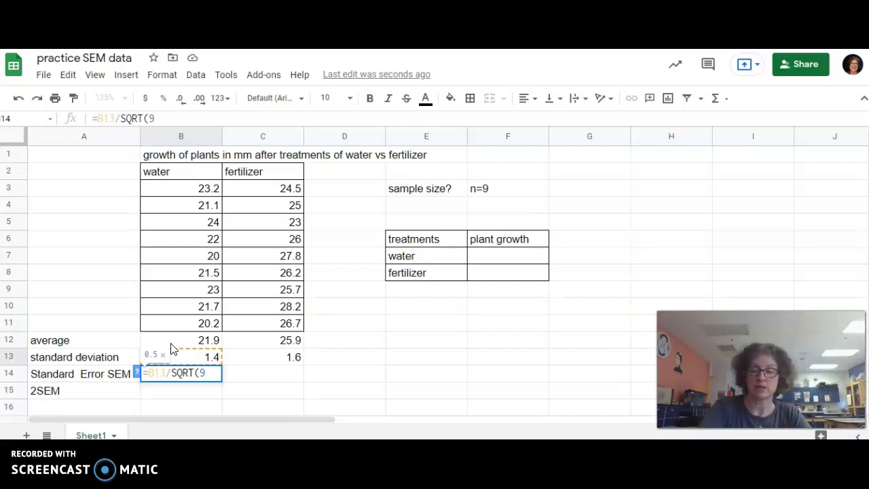
pyautogui.write(')')
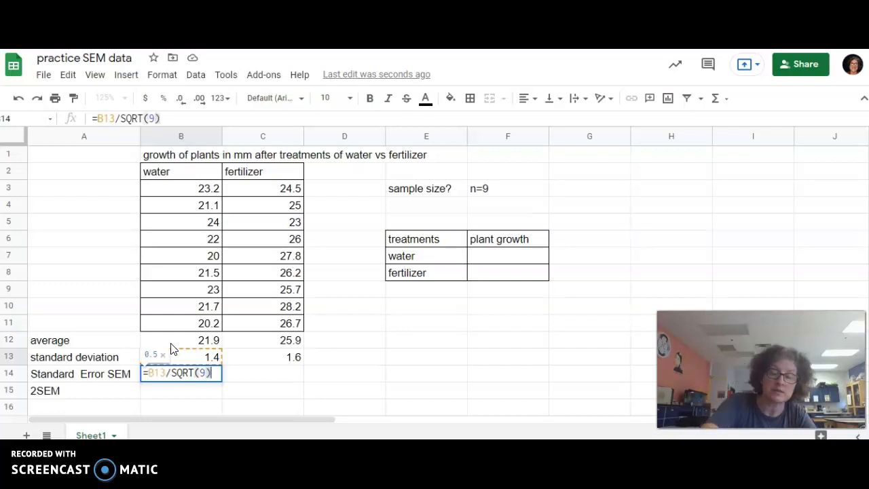
pyautogui.press('Return')
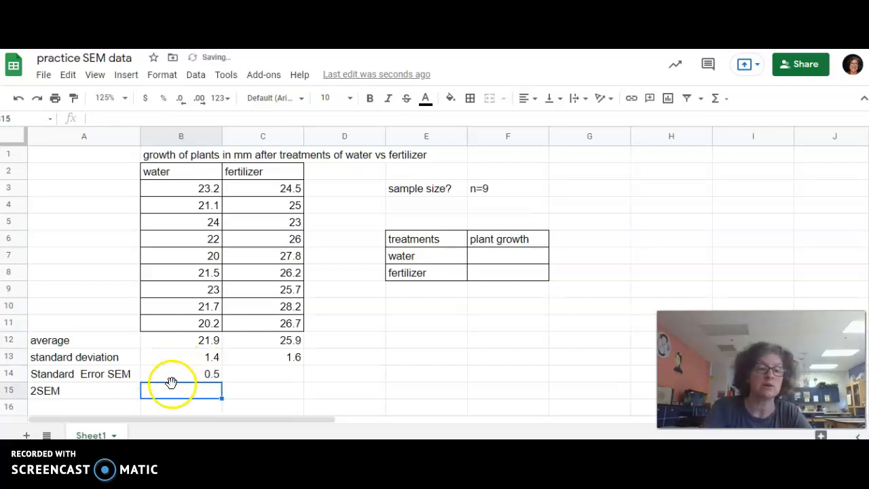
pyautogui.click(197, 377)
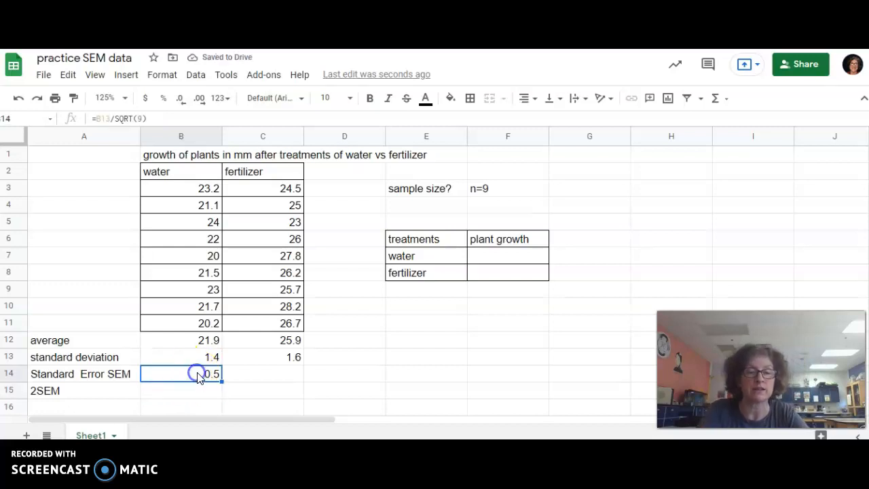
# Copy the standard error formula into C14 so fertilizer also shows 0.5
pyautogui.moveTo(222, 380); pyautogui.dragTo(272, 383)
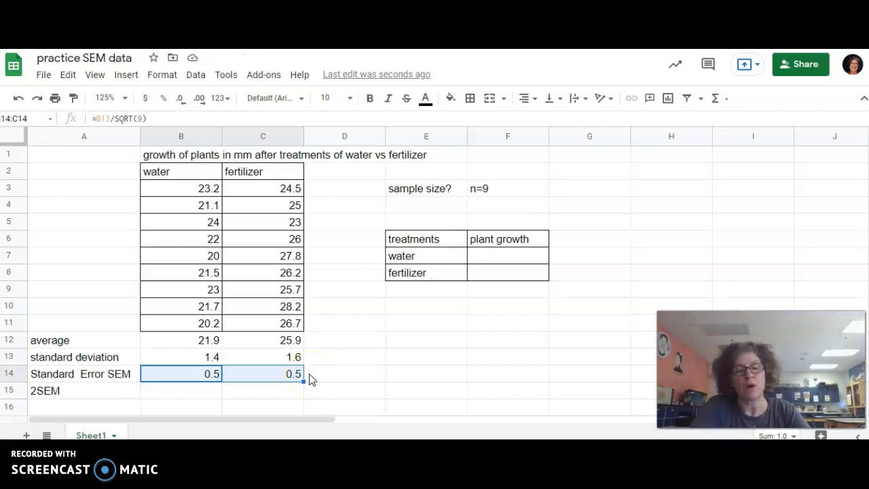
pyautogui.click(189, 392)
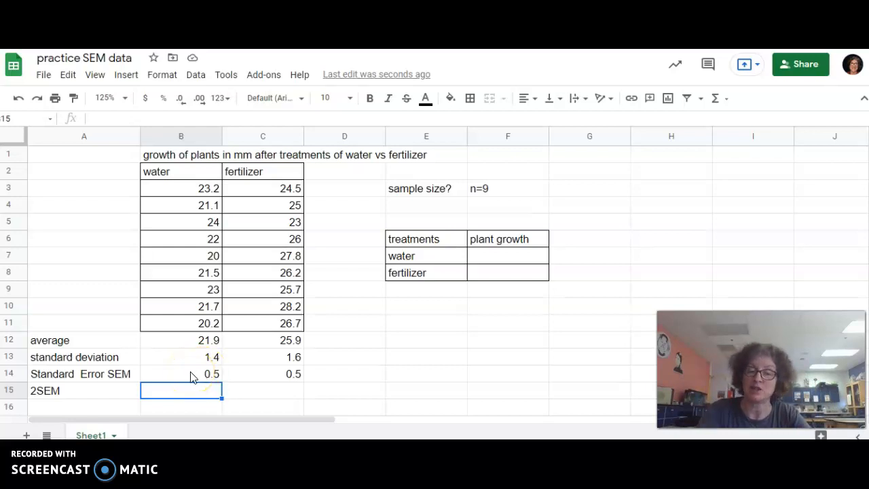
# Enter =2*B14 in B15 and fill it to C15, giving 0.9 and 1.1
pyautogui.write('=')
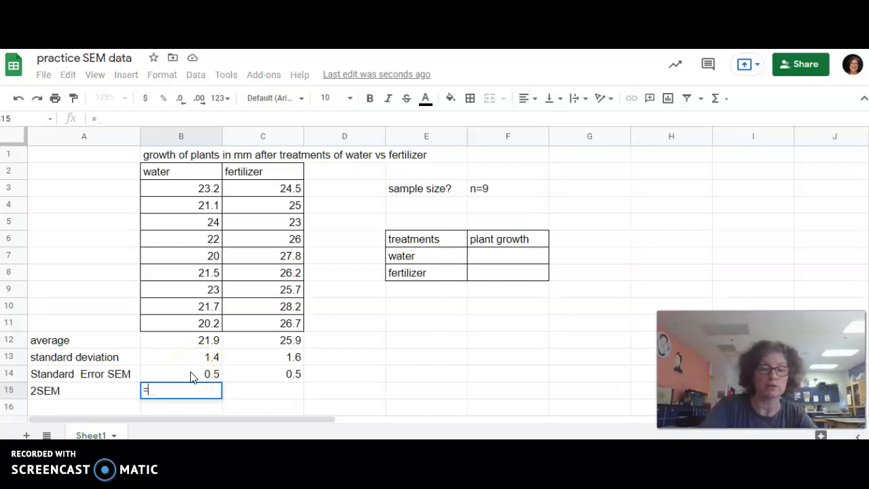
pyautogui.write('2*')
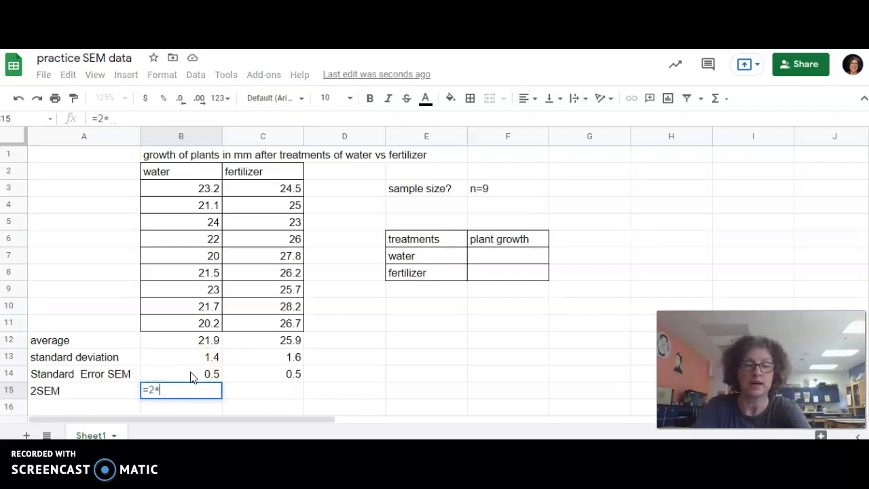
pyautogui.click(194, 375)
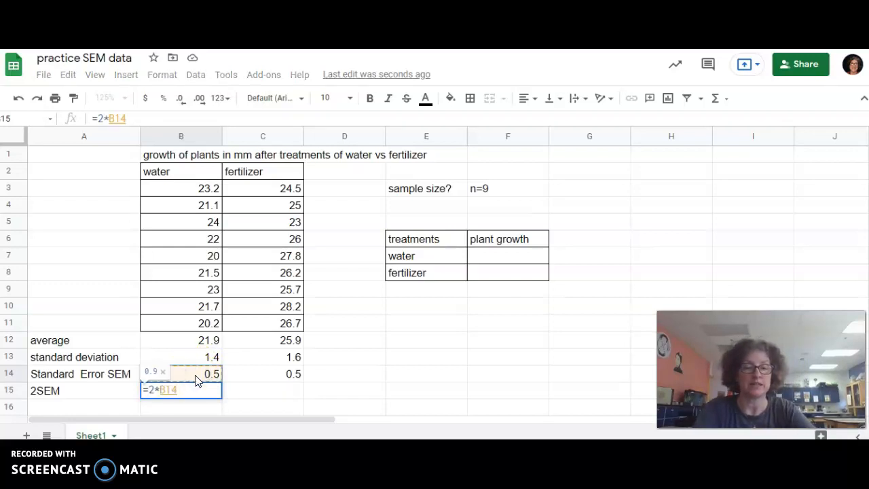
pyautogui.press('Return')
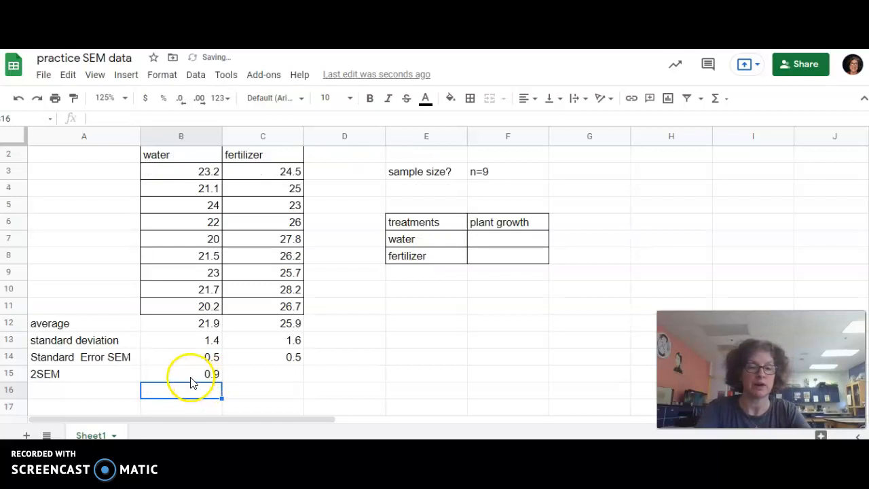
pyautogui.click(192, 379)
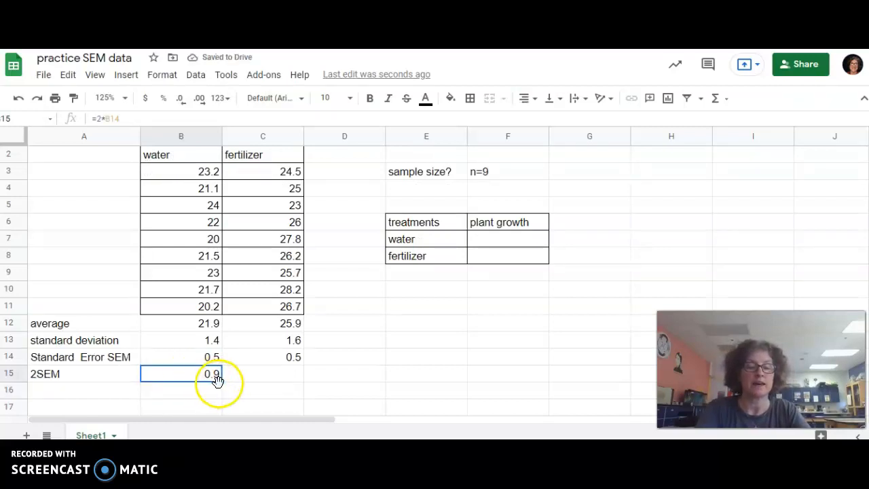
pyautogui.moveTo(221, 381); pyautogui.dragTo(273, 374)
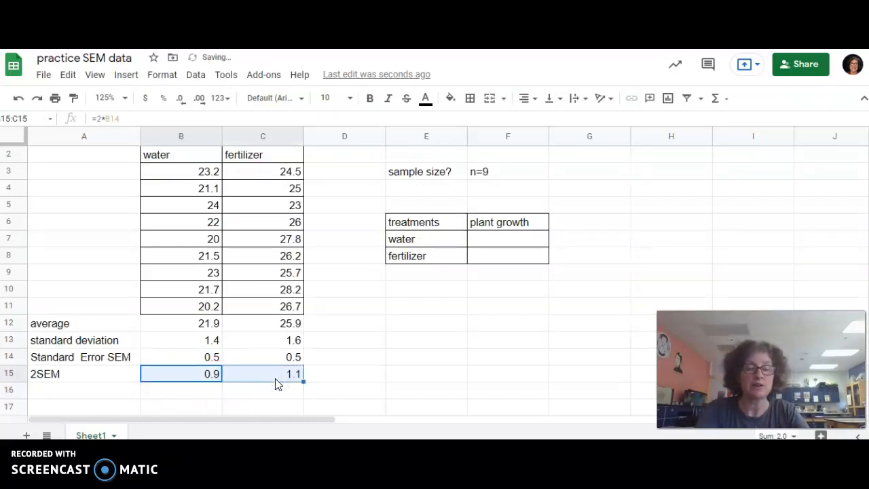
pyautogui.click(275, 358)
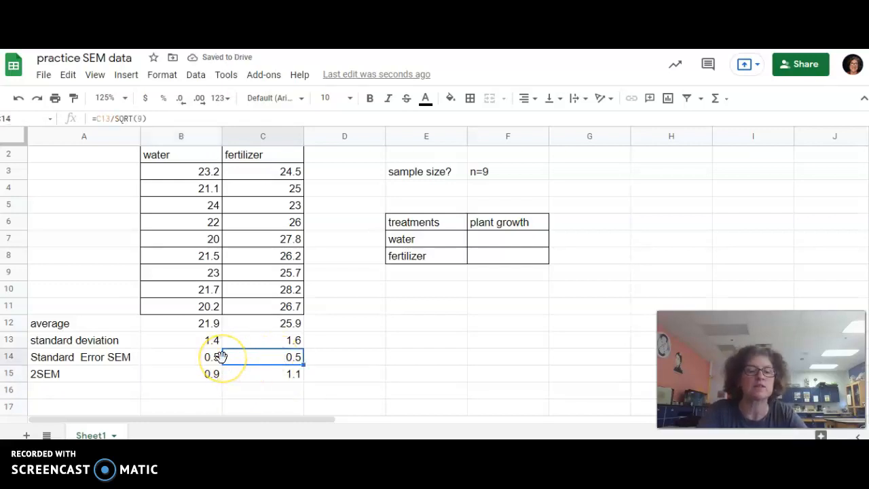
pyautogui.click(192, 378)
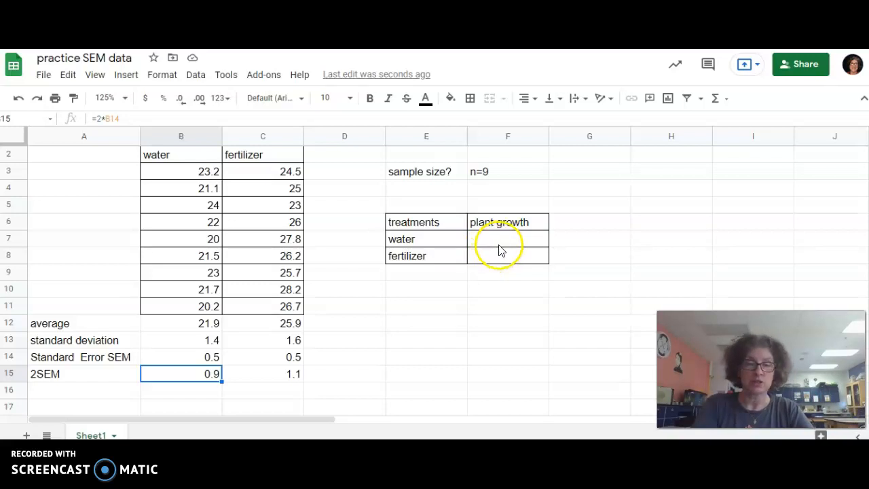
# Fill the summary table's plant growth values: 21.9 for water, 25.9 for fertilizer
pyautogui.click(196, 323)
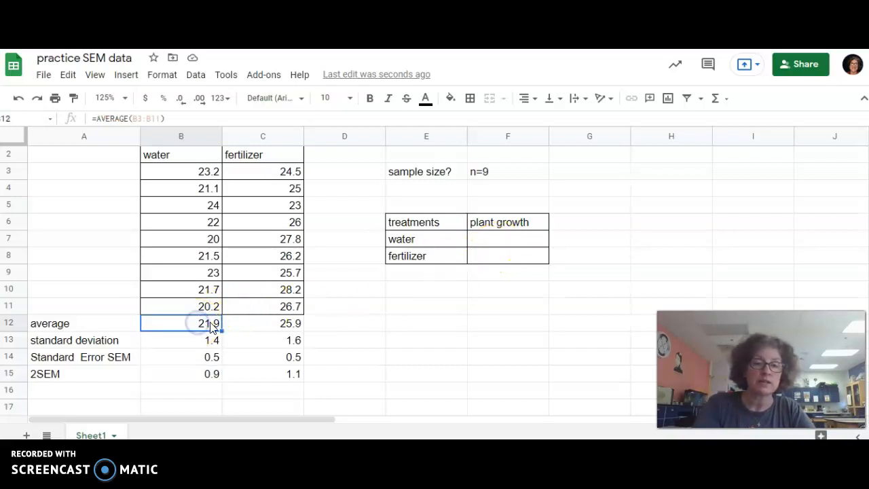
pyautogui.click(271, 327)
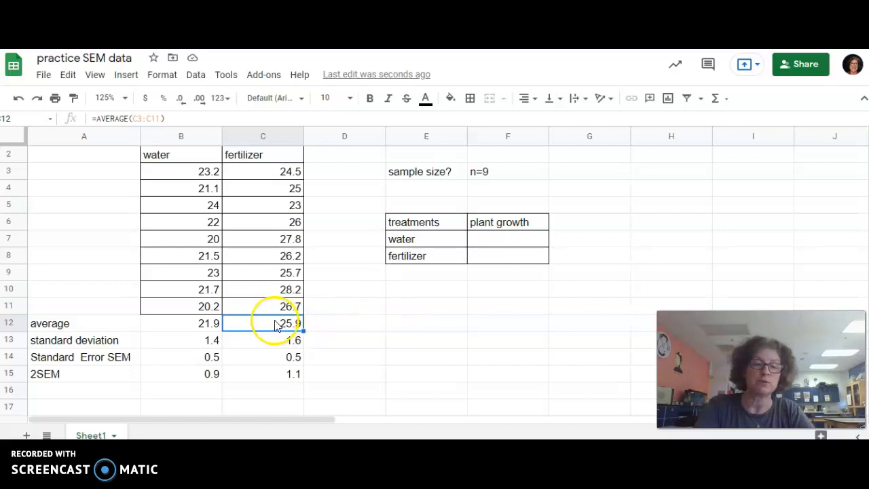
pyautogui.click(502, 241)
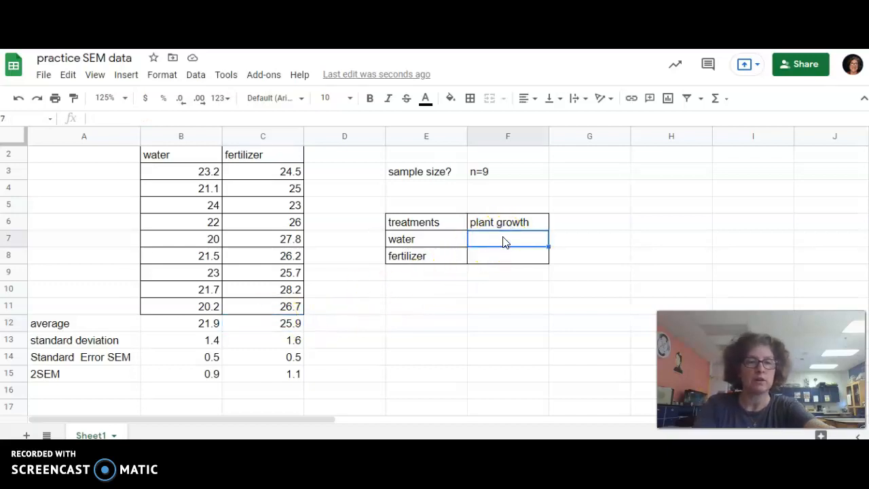
pyautogui.write('21.9')
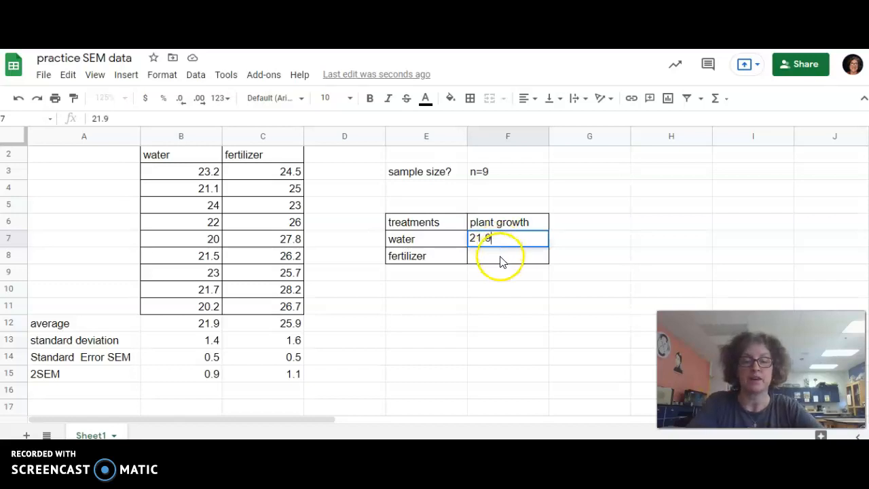
pyautogui.click(500, 259)
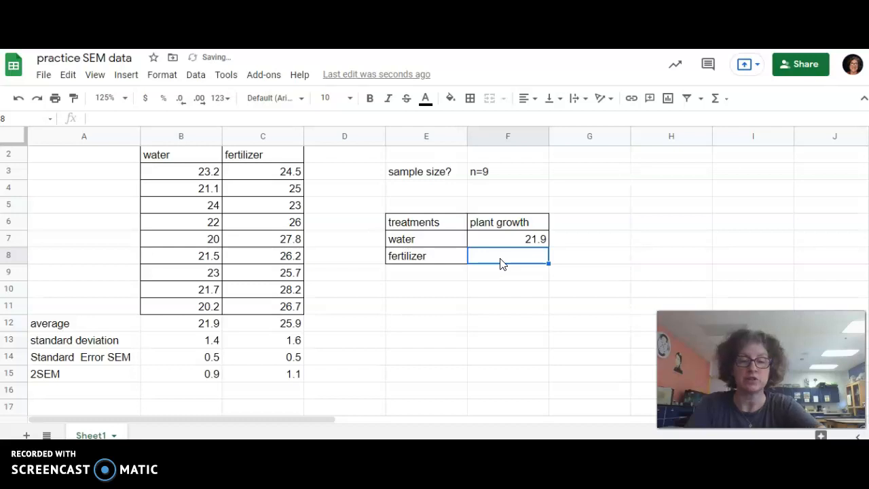
pyautogui.write('25.9')
pyautogui.click(506, 297)
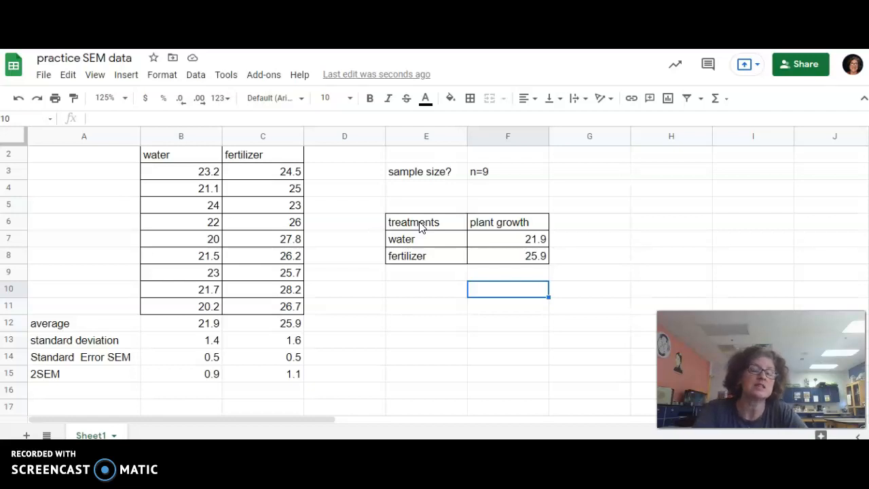
# Insert a column chart from E6:F8 titled 'plant growth vs. treatments'
pyautogui.moveTo(418, 225); pyautogui.dragTo(516, 256)
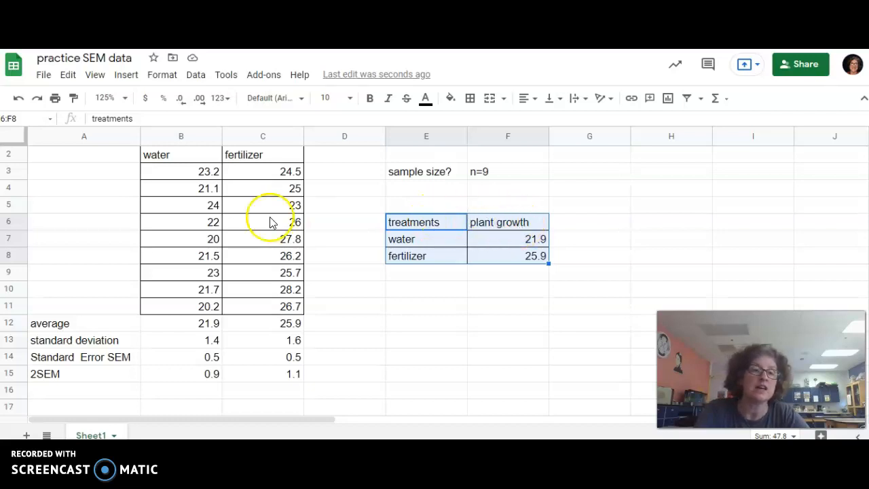
pyautogui.click(125, 76)
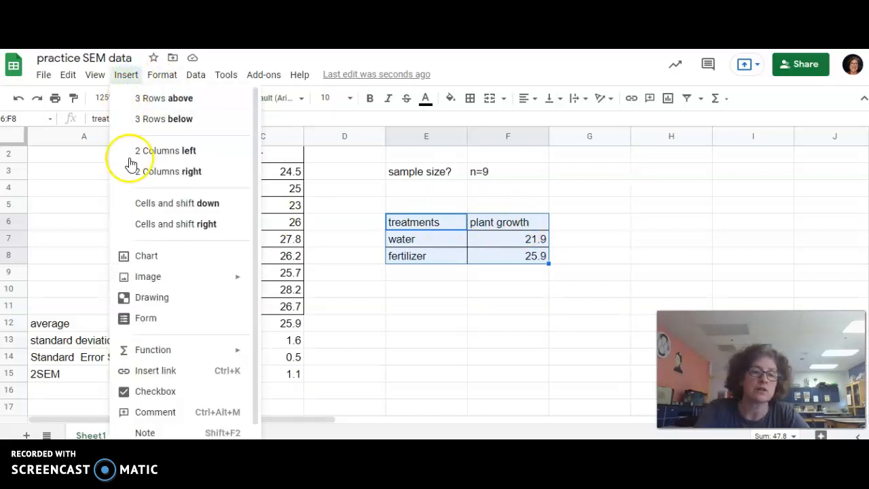
pyautogui.click(167, 260)
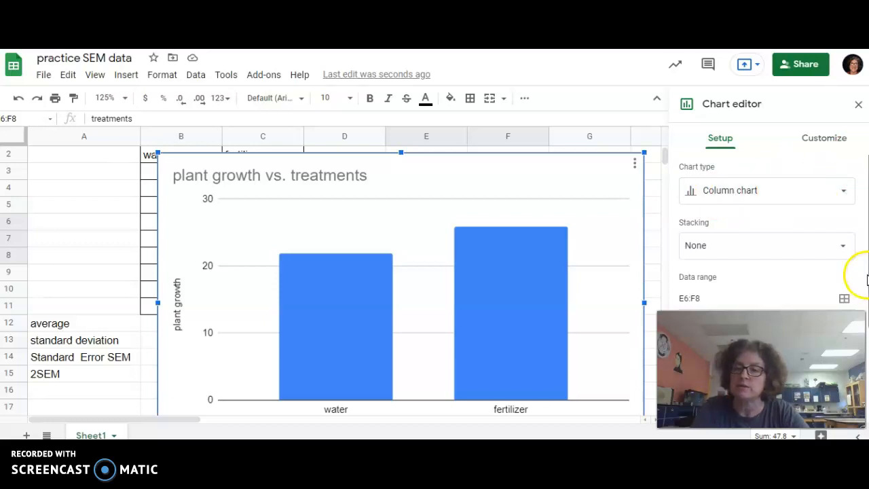
pyautogui.scroll(-3, 867, 279)
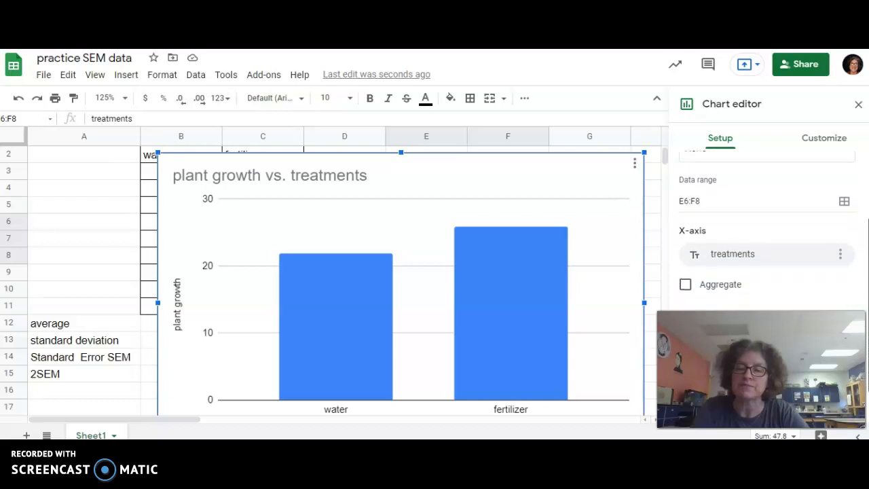
pyautogui.scroll(-2, 867, 279)
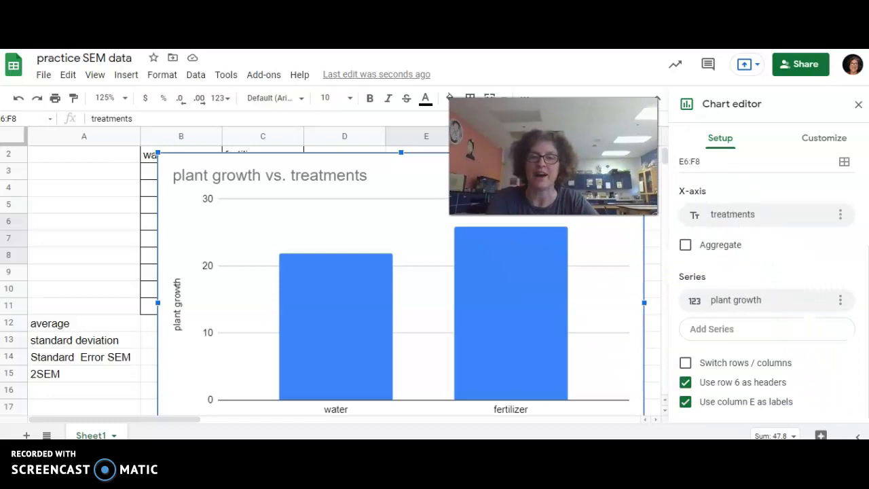
# Switch rows and columns so water and fertilizer plot as separately coloured, labelled series
pyautogui.click(685, 363)
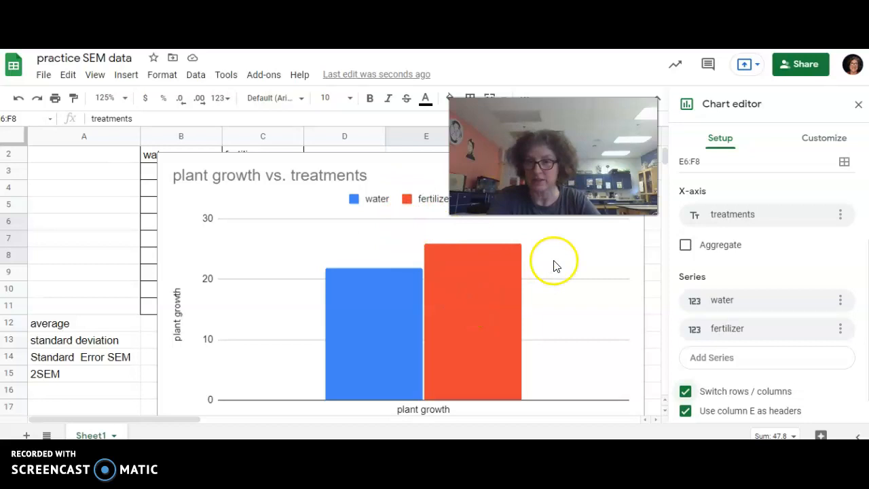
pyautogui.click(825, 139)
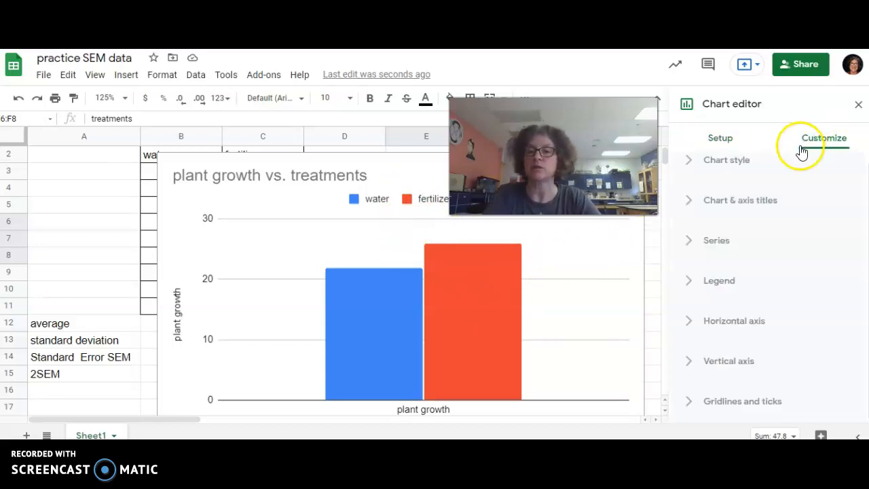
# Add constant error bars of 0.9, the water 2SEM, to the water series
pyautogui.click(722, 241)
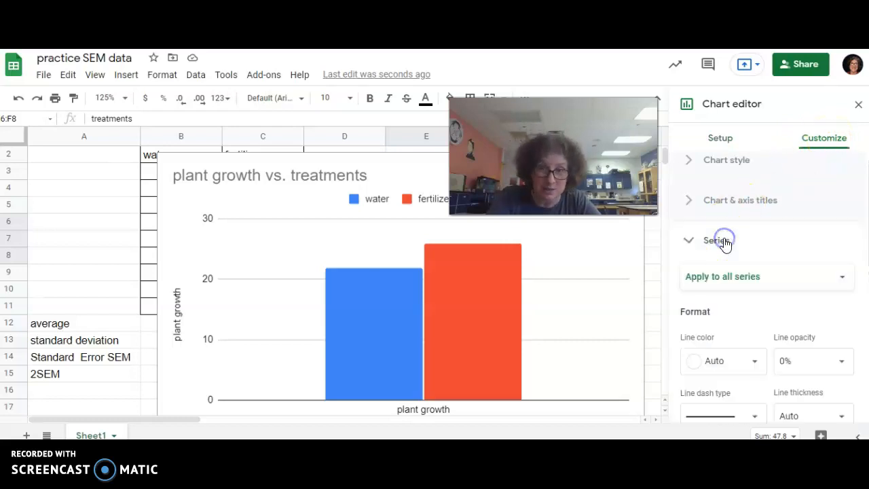
pyautogui.click(777, 279)
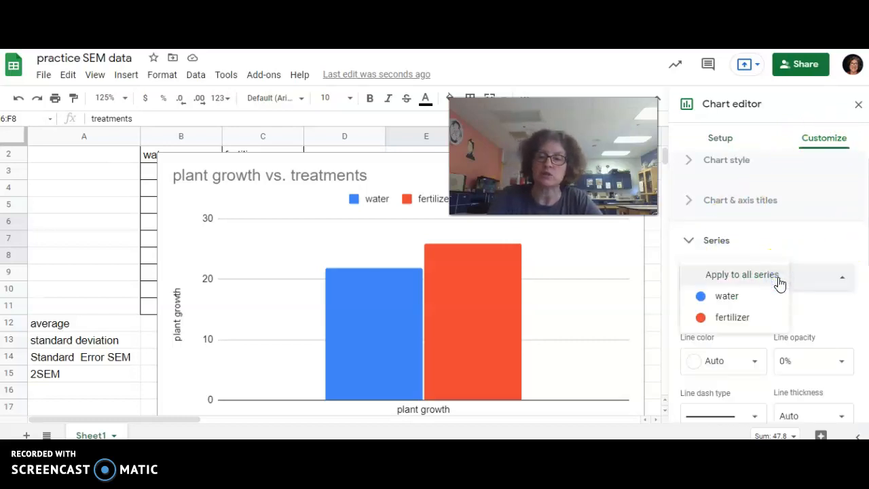
pyautogui.click(738, 300)
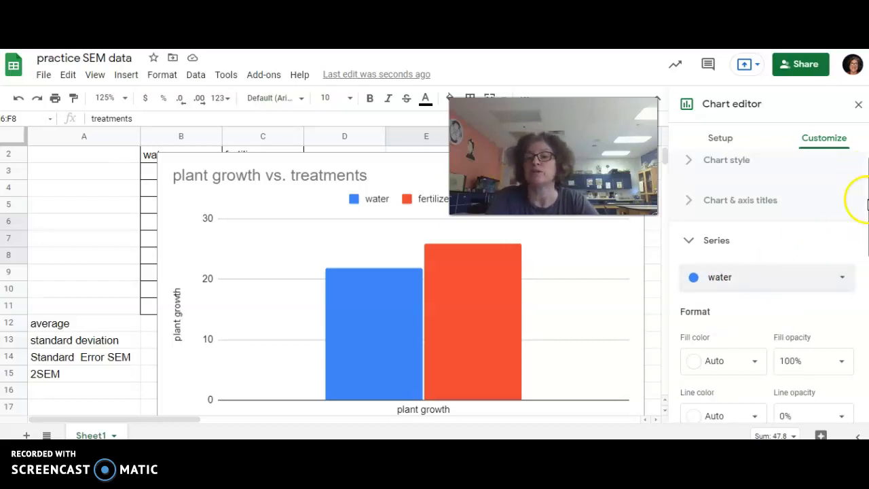
pyautogui.moveTo(863, 196); pyautogui.dragTo(865, 352)
pyautogui.click(686, 260)
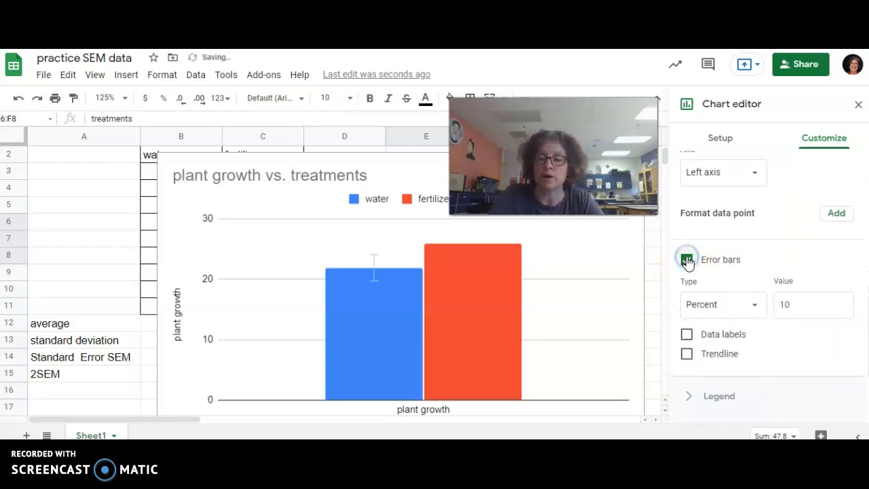
pyautogui.click(722, 307)
pyautogui.click(725, 281)
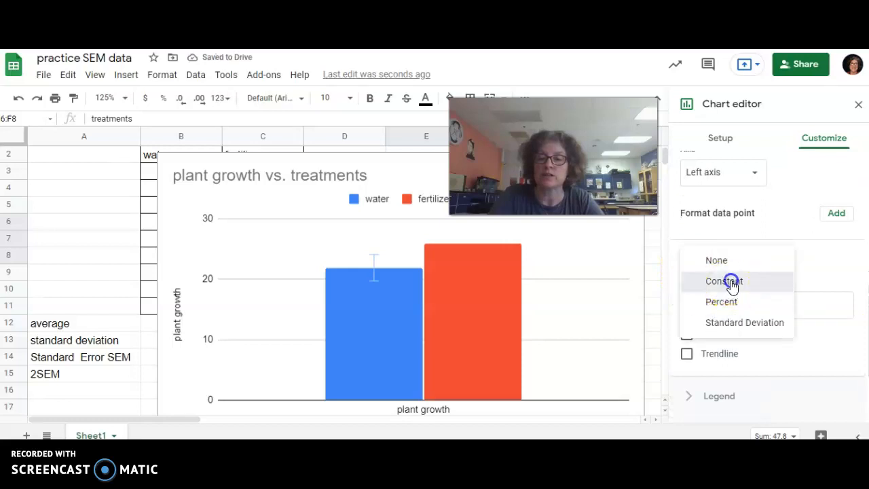
pyautogui.click(798, 303)
pyautogui.press('BackSpace')
pyautogui.press('BackSpace')
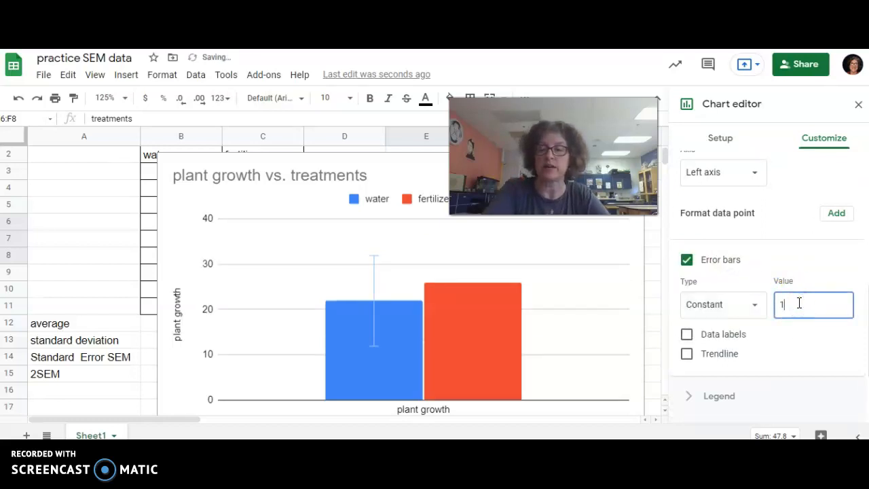
pyautogui.write('0.9')
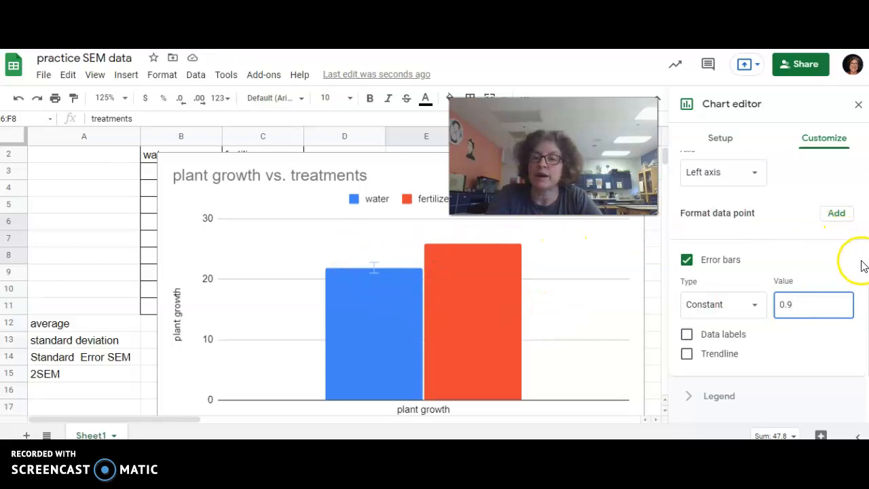
pyautogui.moveTo(865, 288); pyautogui.dragTo(863, 164)
# Add constant error bars of 1.1 to the fertilizer series and apply them to the chart
pyautogui.click(777, 266)
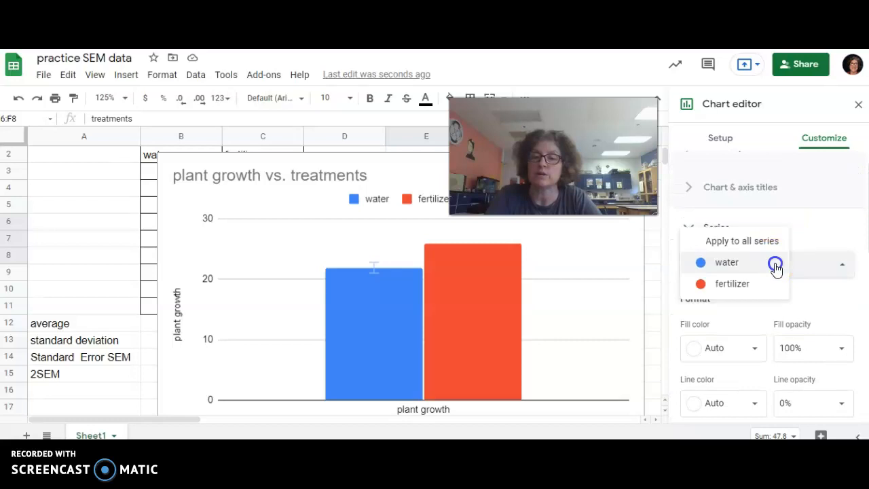
pyautogui.click(741, 284)
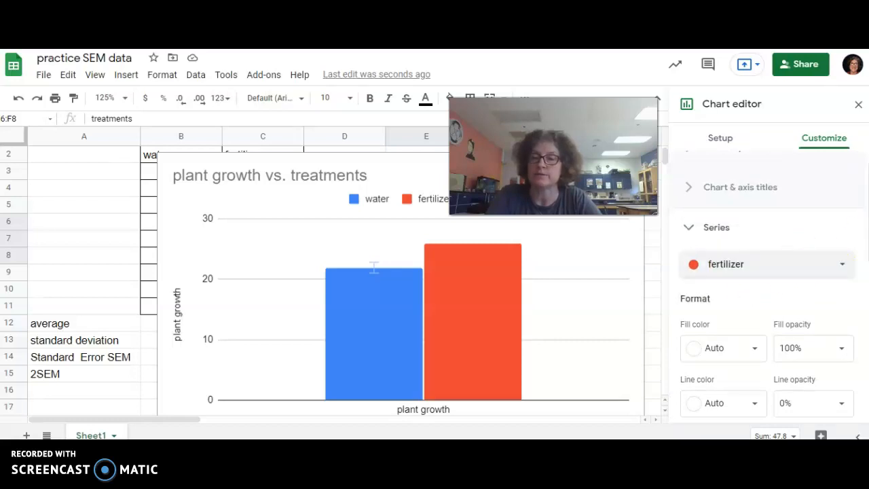
pyautogui.scroll(-5, 767, 285)
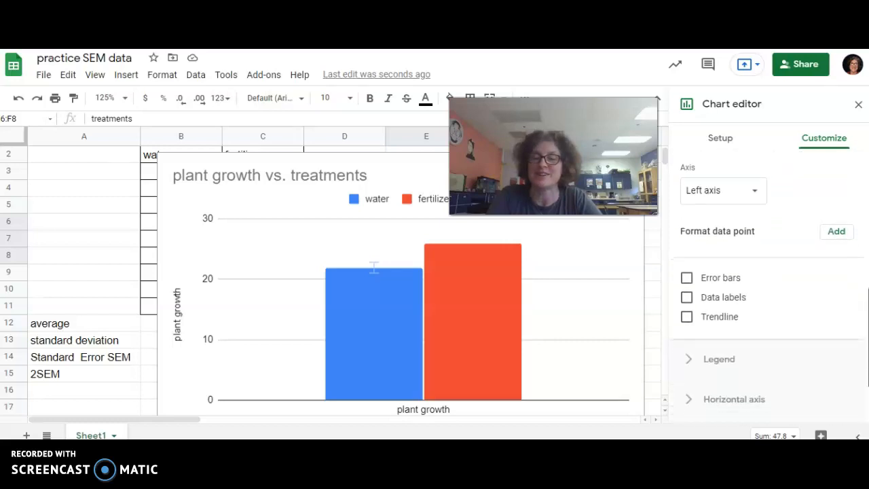
pyautogui.click(687, 278)
pyautogui.click(721, 316)
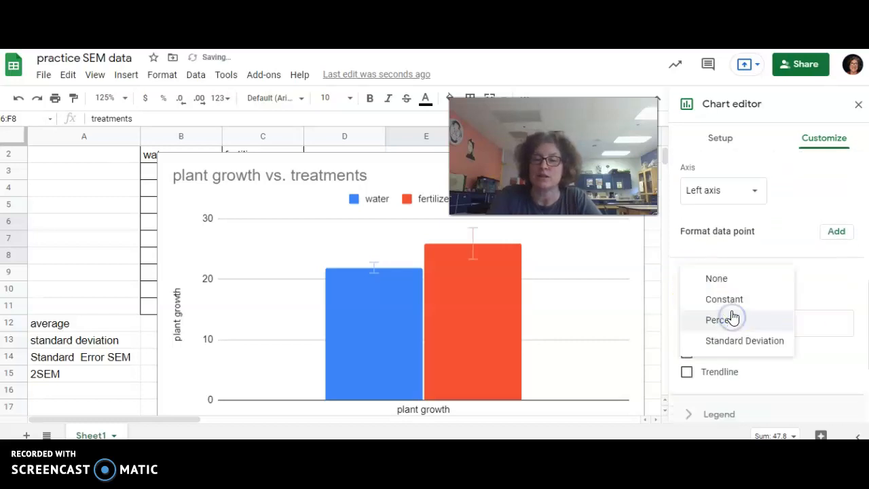
pyautogui.click(733, 300)
pyautogui.click(795, 322)
pyautogui.press('BackSpace')
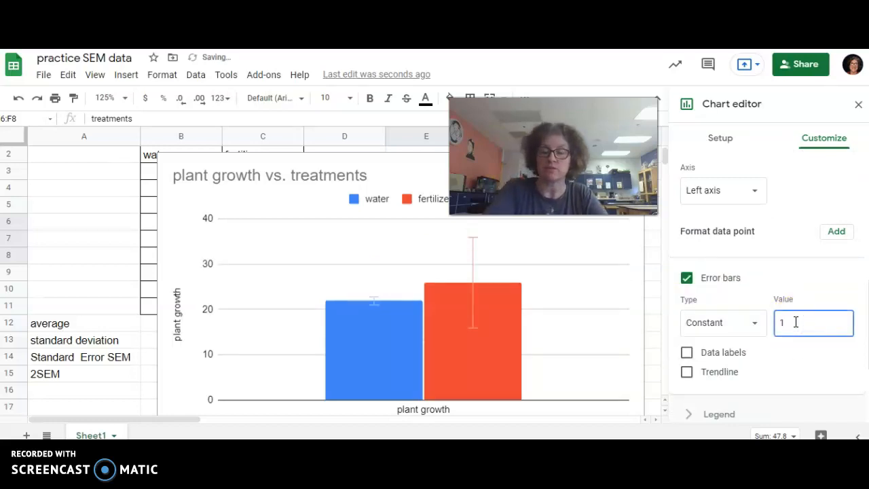
pyautogui.write('.1')
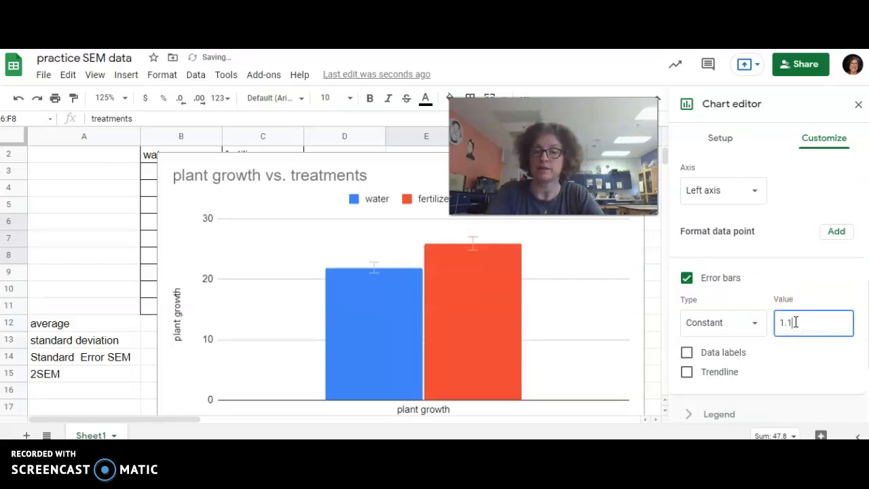
pyautogui.click(608, 320)
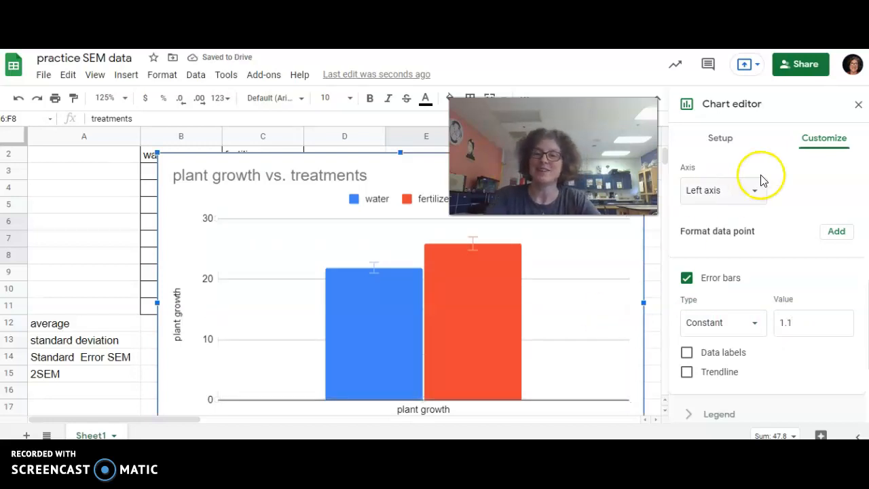
# Close the Chart editor panel, leaving the chart with 2SEM error bars on both columns
pyautogui.click(859, 105)
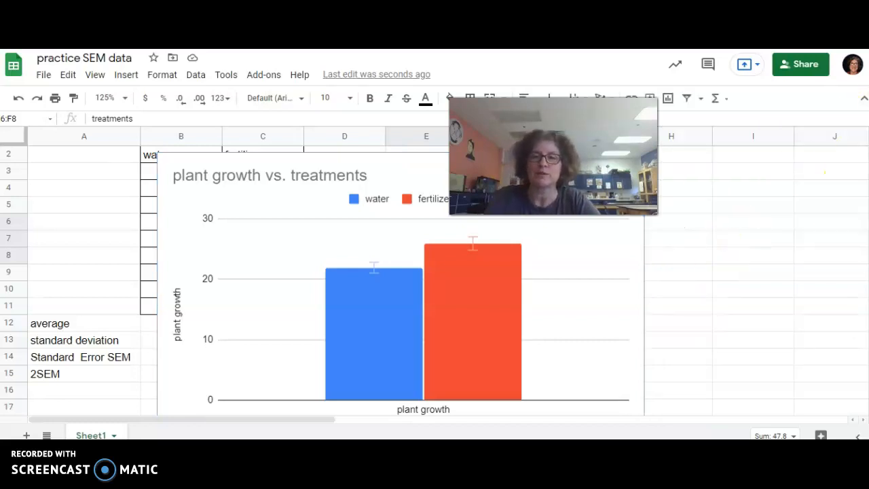